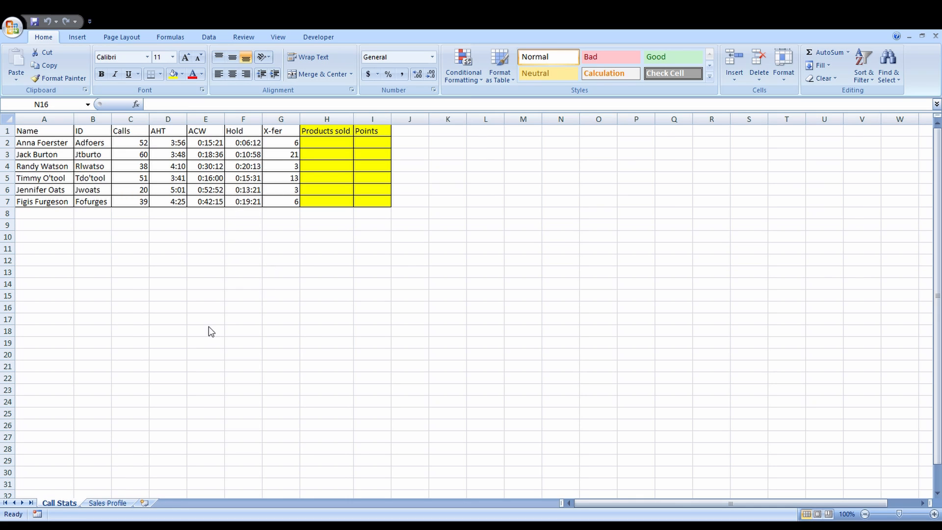
Step: Review the Sales Profile sheet's data and the empty Products sold and Points columns on the Call Stats sheet
click(113, 507)
click(108, 502)
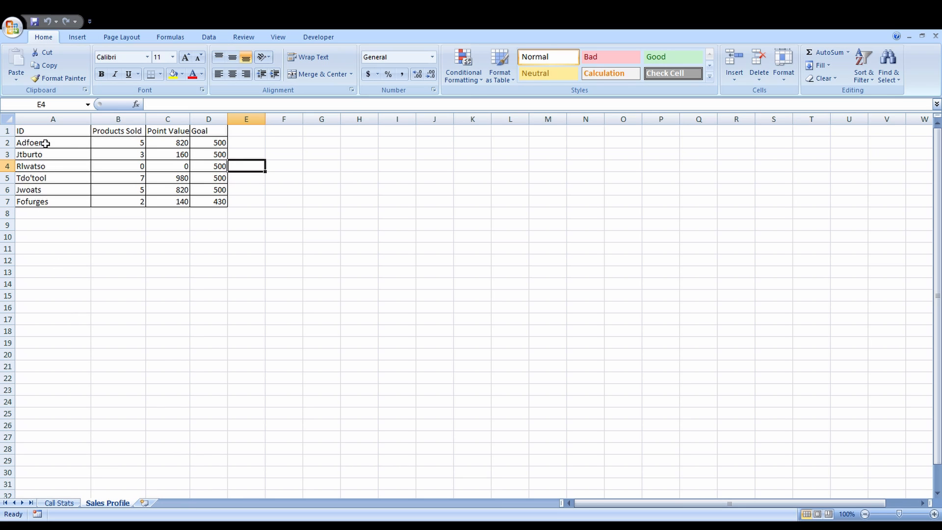
click(59, 503)
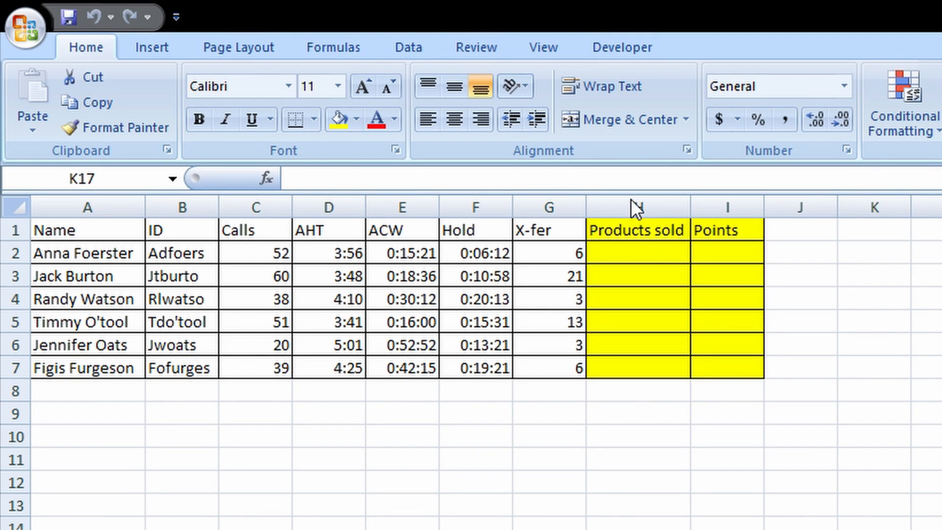
click(661, 214)
drag(661, 216, 746, 219)
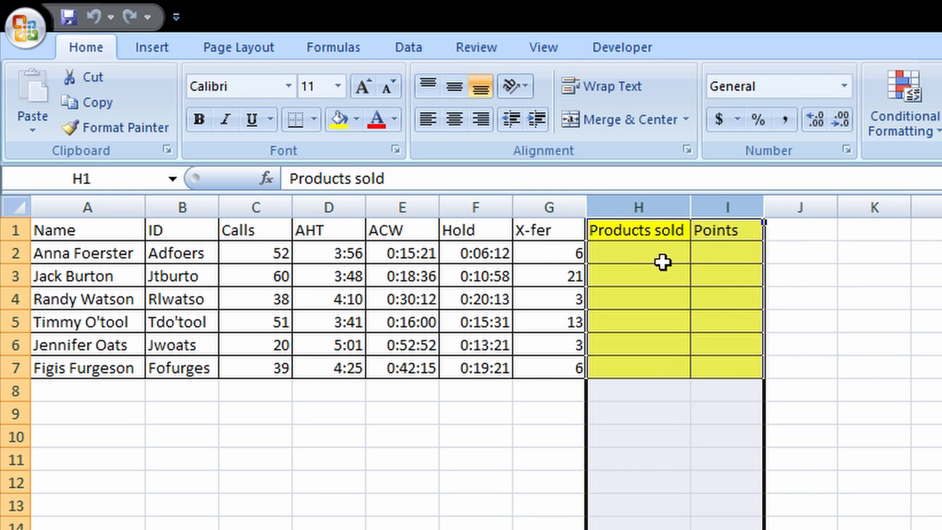
click(816, 261)
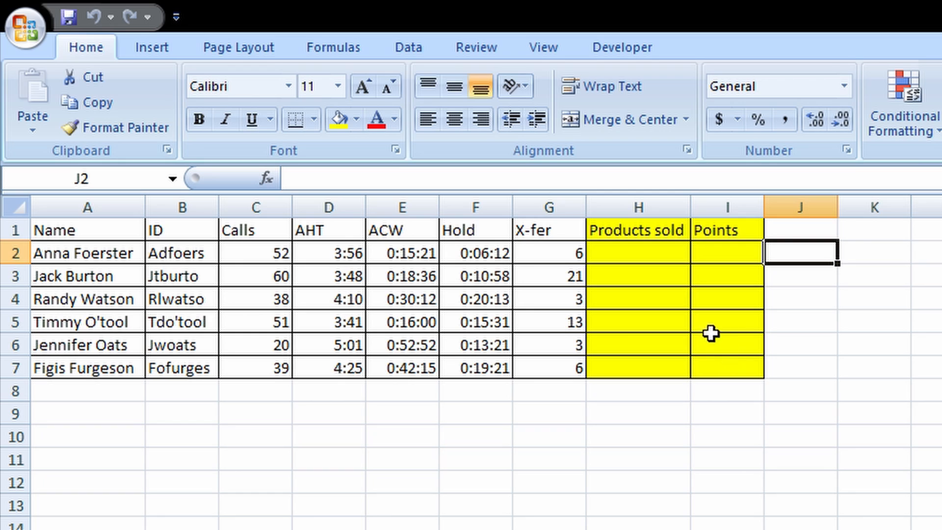
Step: Enter the formula =VLOOKUP(B2,'Sales Profile'!A:D,2,FALSE) in cell H2 under Products sold
click(676, 254)
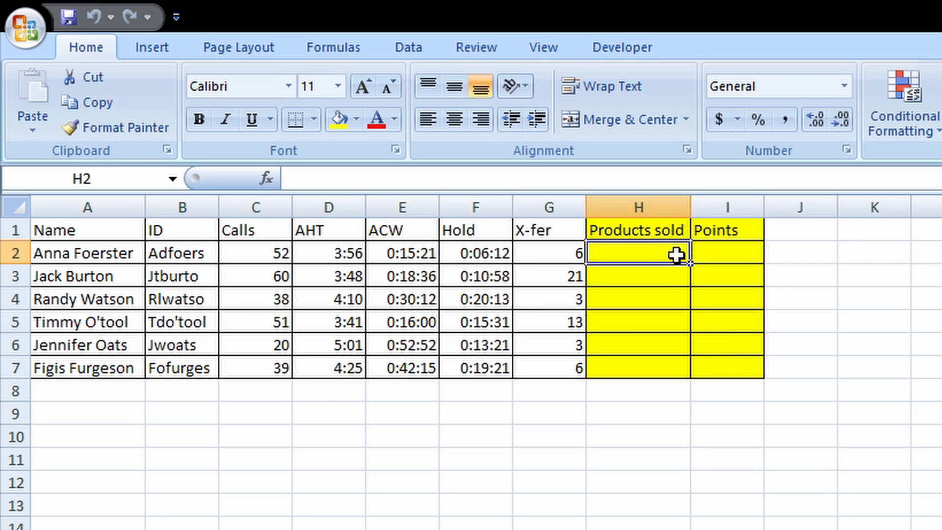
text(=)
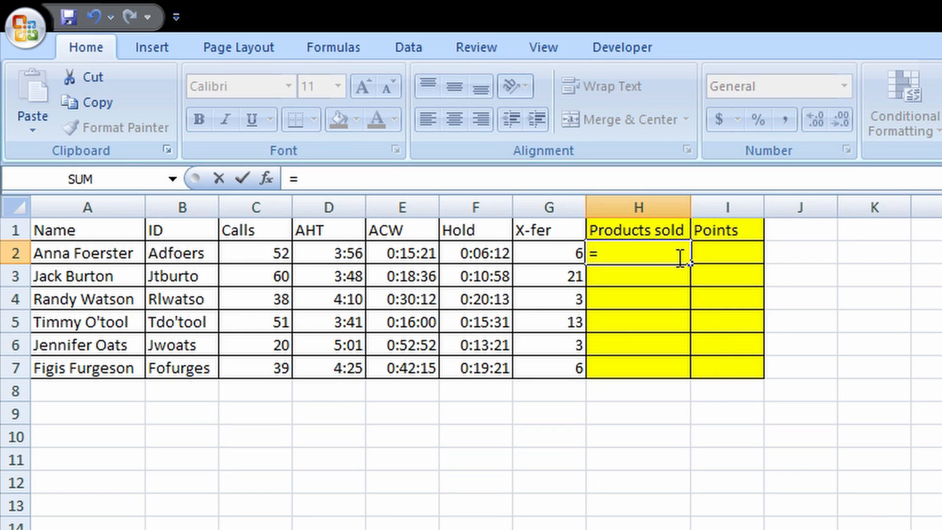
text(vl)
key(Tab)
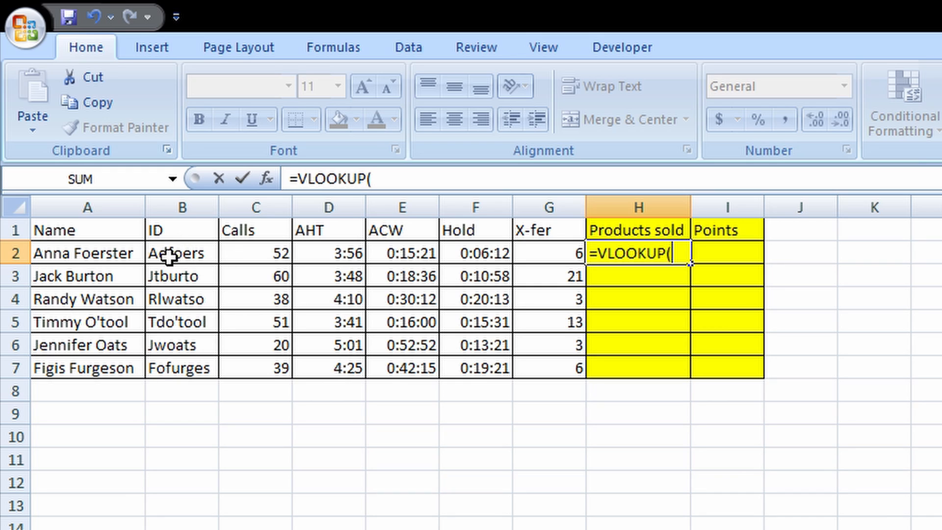
click(197, 258)
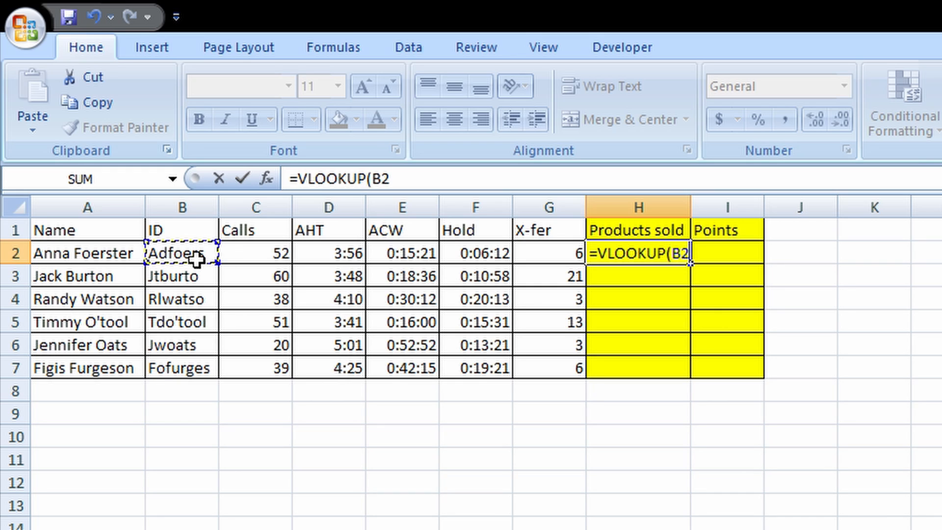
text(,)
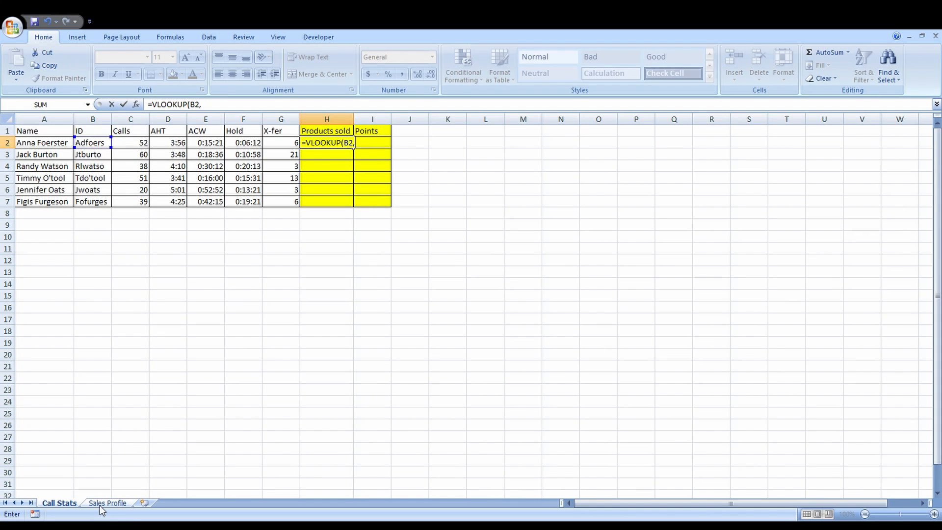
click(101, 504)
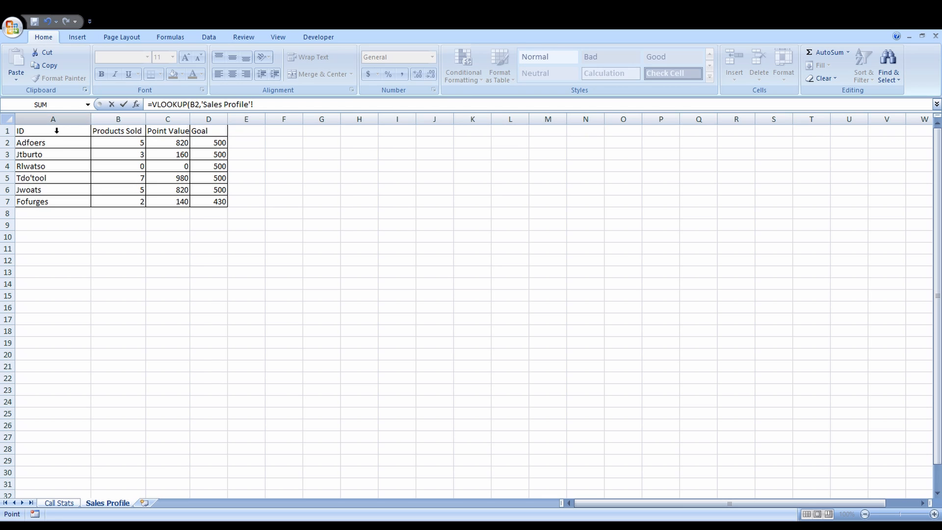
drag(56, 130, 218, 131)
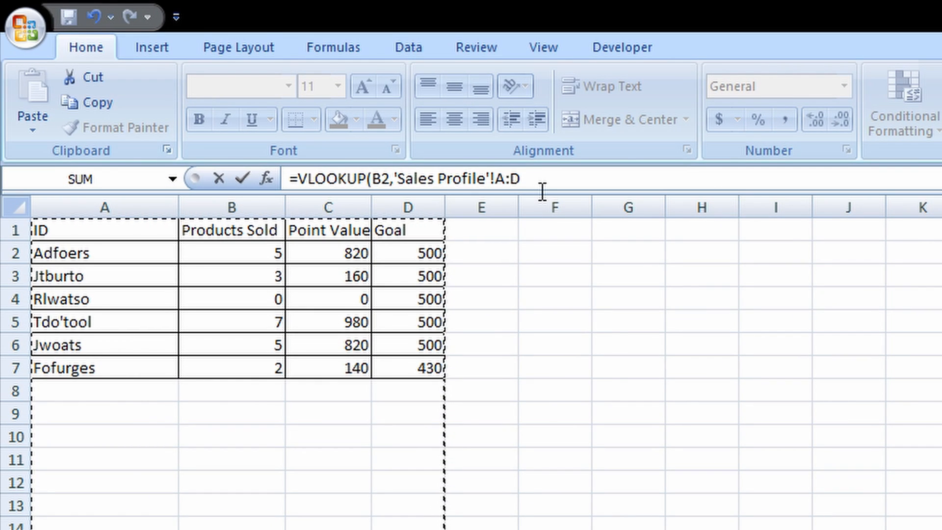
text(,)
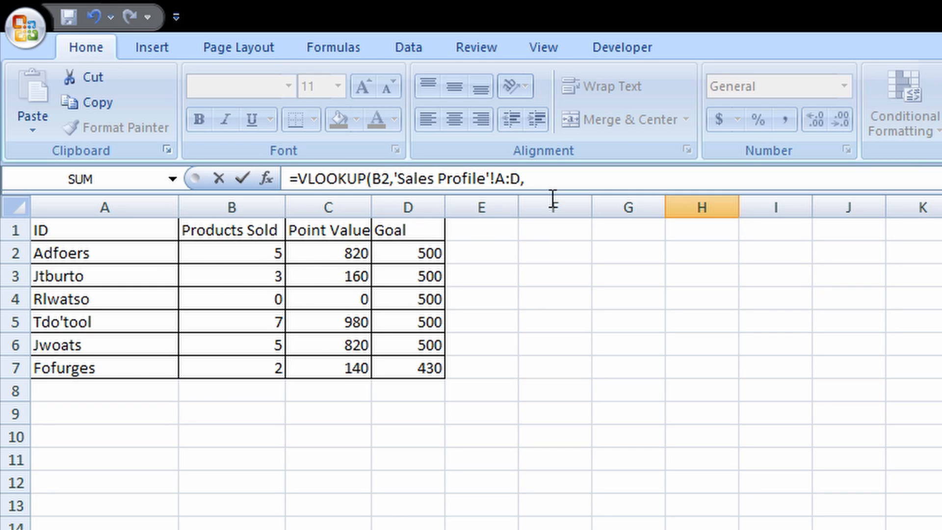
text(2,)
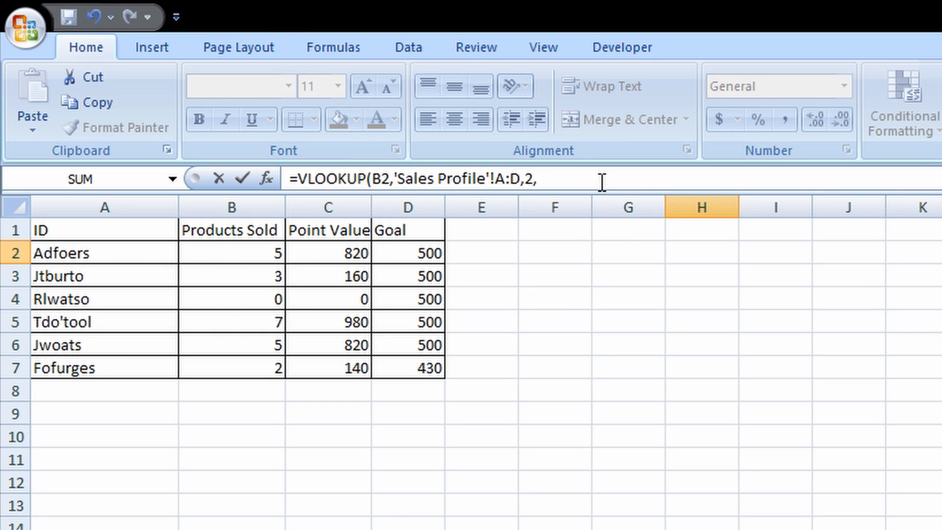
text(false)
text(()
text())
key(Return)
key(Up)
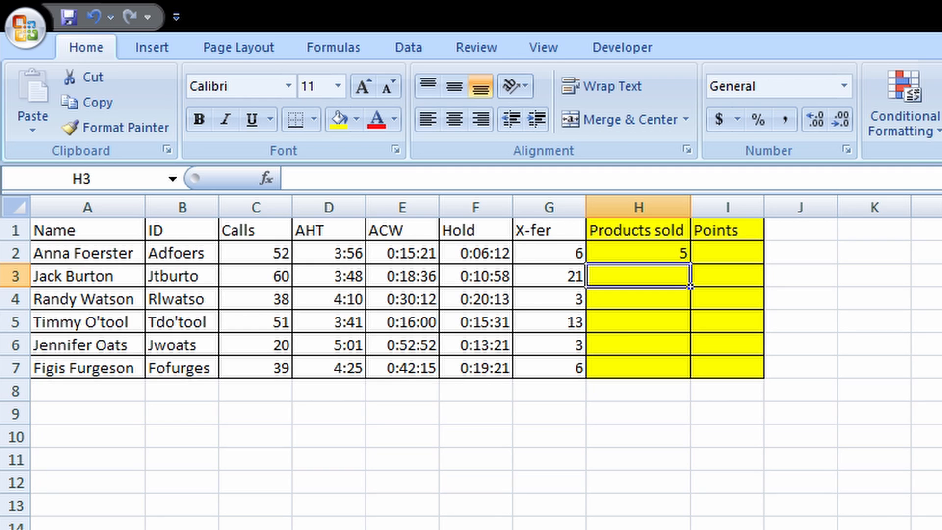
Step: Enter the formula =VLOOKUP(B2,'Sales Profile'!A:D,3,FALSE) in cell I2 under Points
click(724, 262)
text(=vlo)
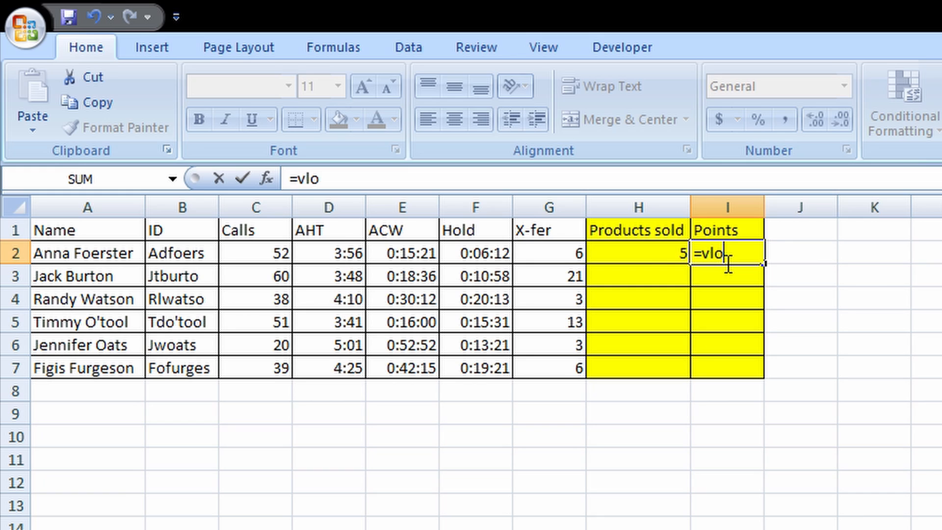
key(Tab)
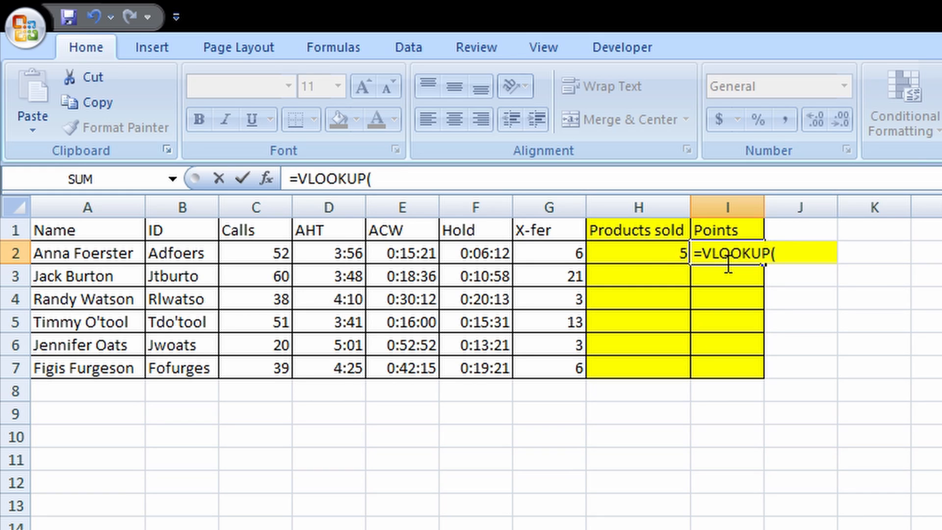
click(187, 263)
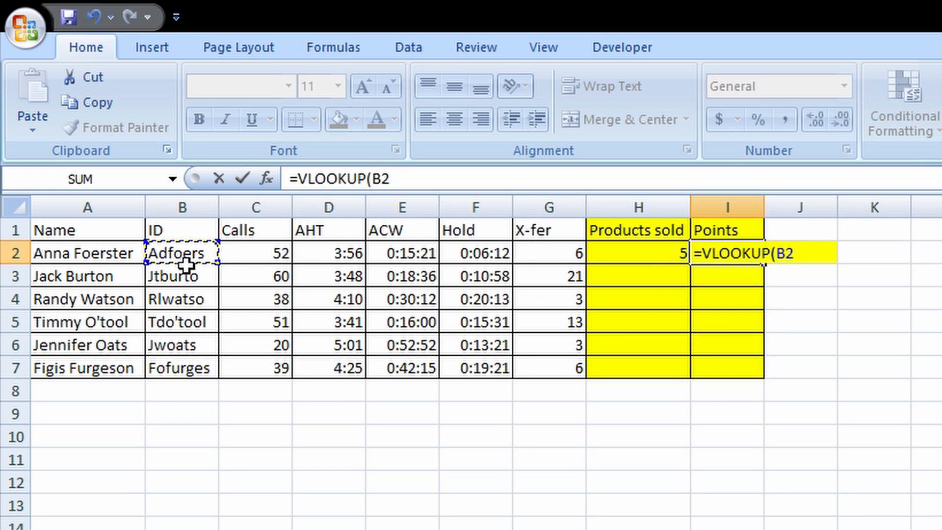
text(,)
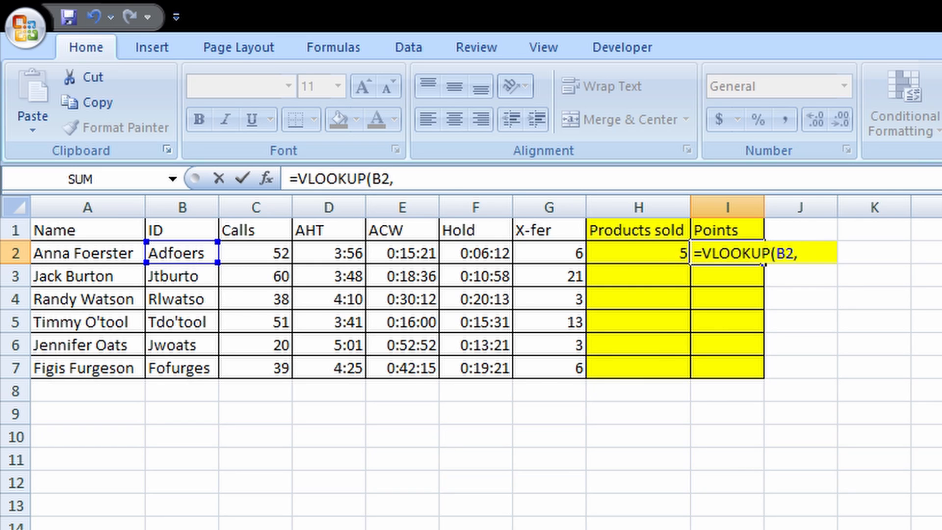
key(ctrl+Page_Down)
drag(112, 211, 396, 235)
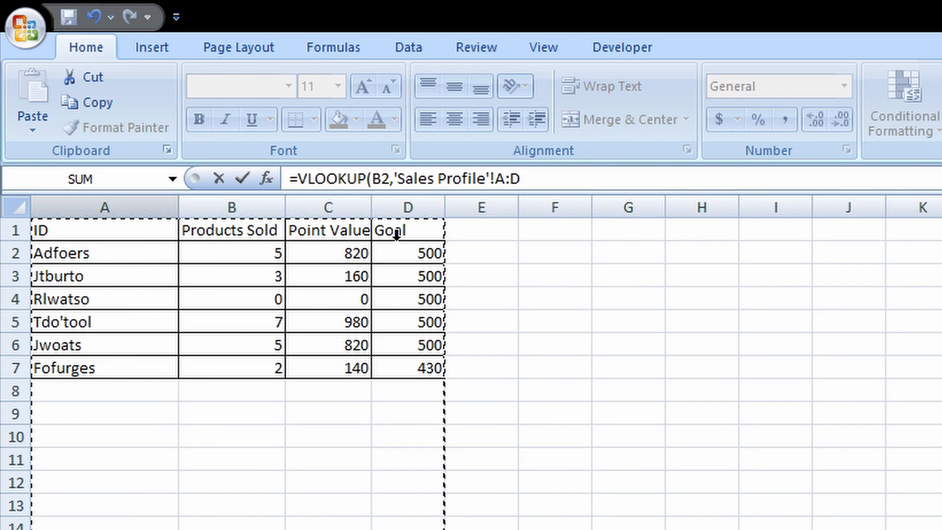
text(,)
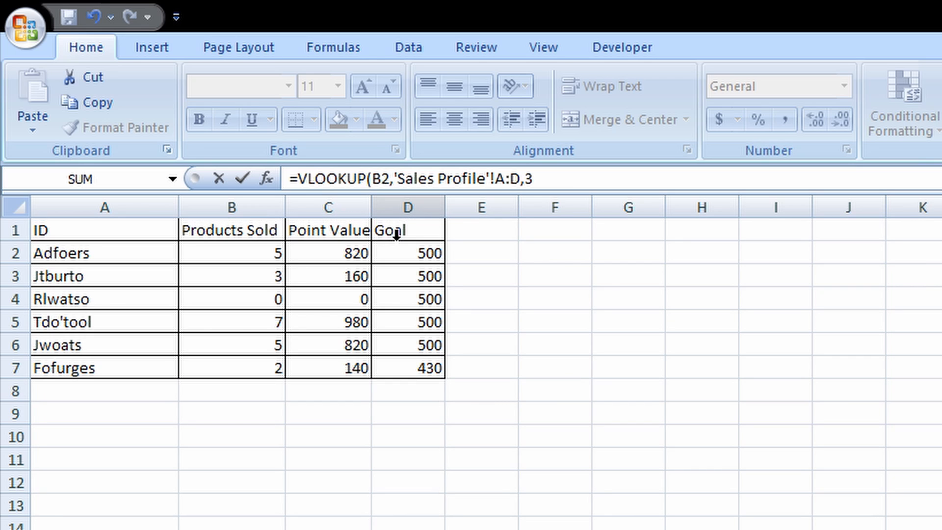
text(3,false))
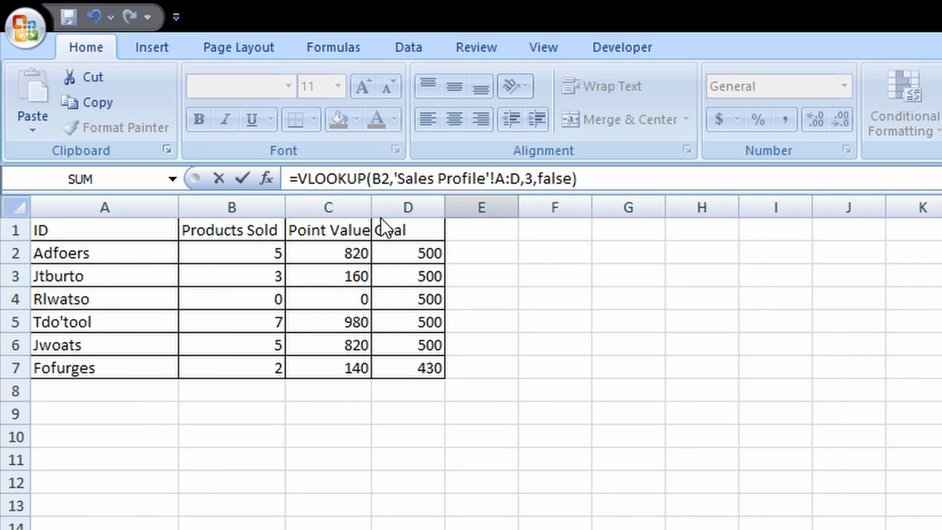
key(Return)
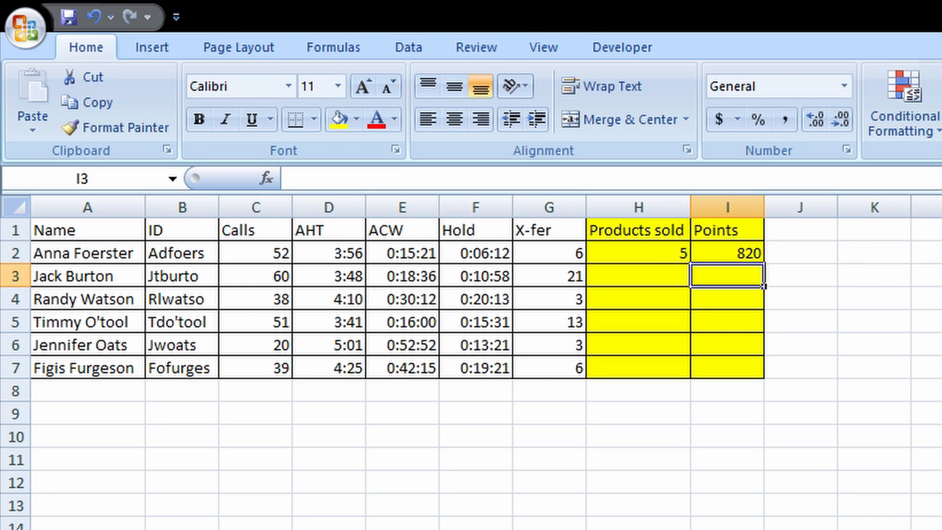
Step: Fill the H2:I2 formulas down through row 6 and copy them into H7:I7
drag(637, 259, 716, 260)
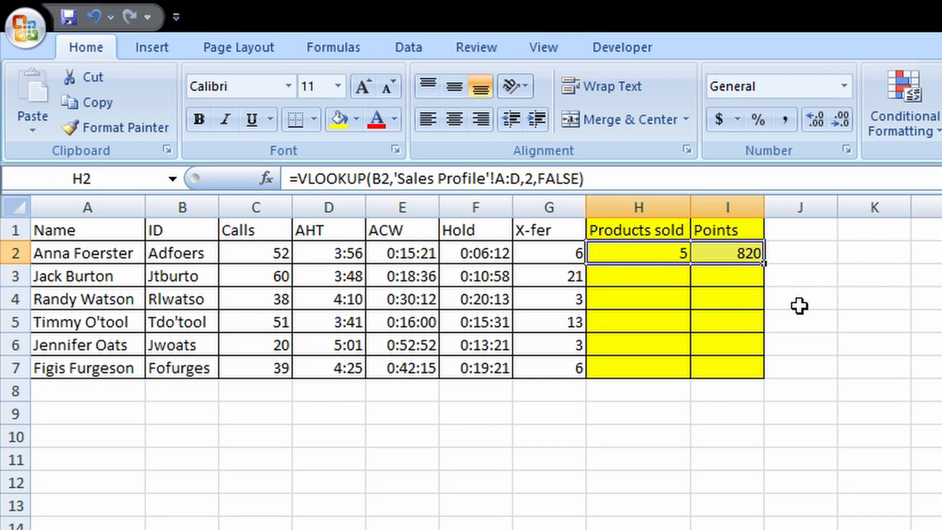
drag(772, 275, 773, 359)
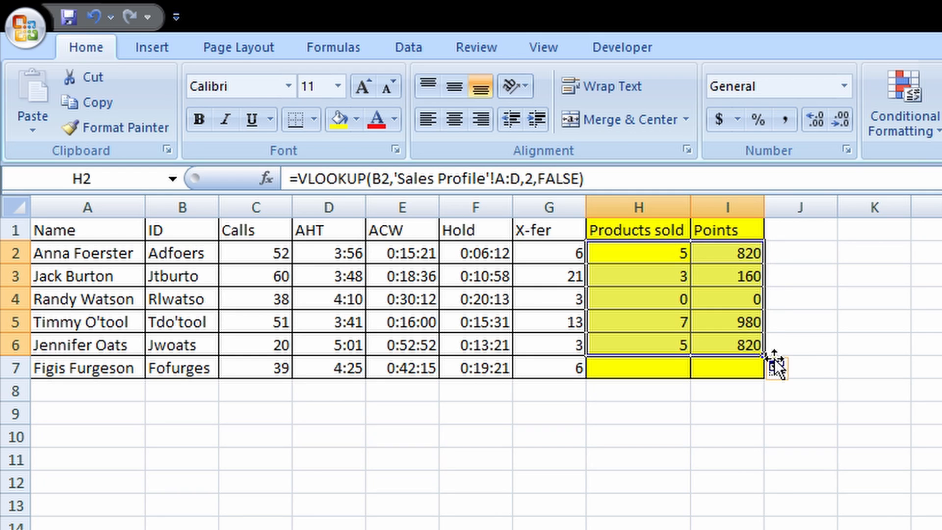
click(662, 262)
drag(662, 262, 724, 264)
key(ctrl+c)
click(603, 370)
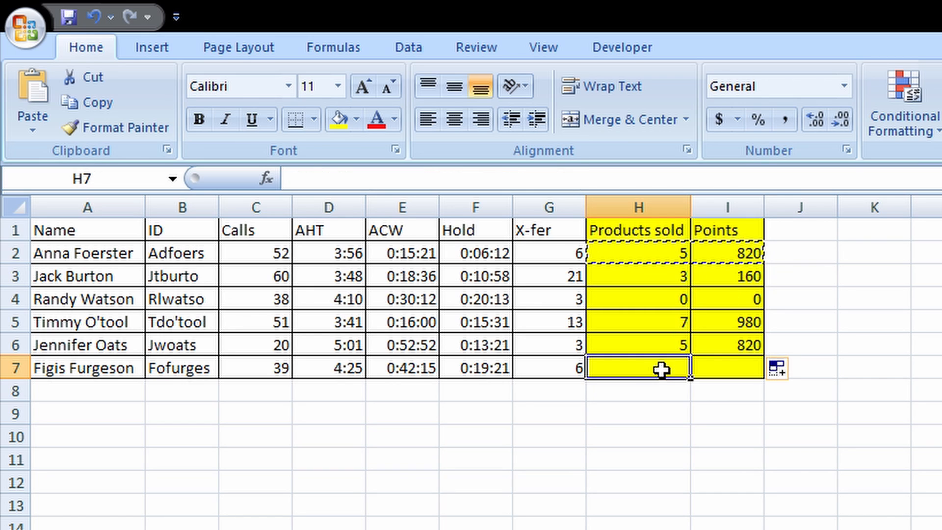
key(ctrl+v)
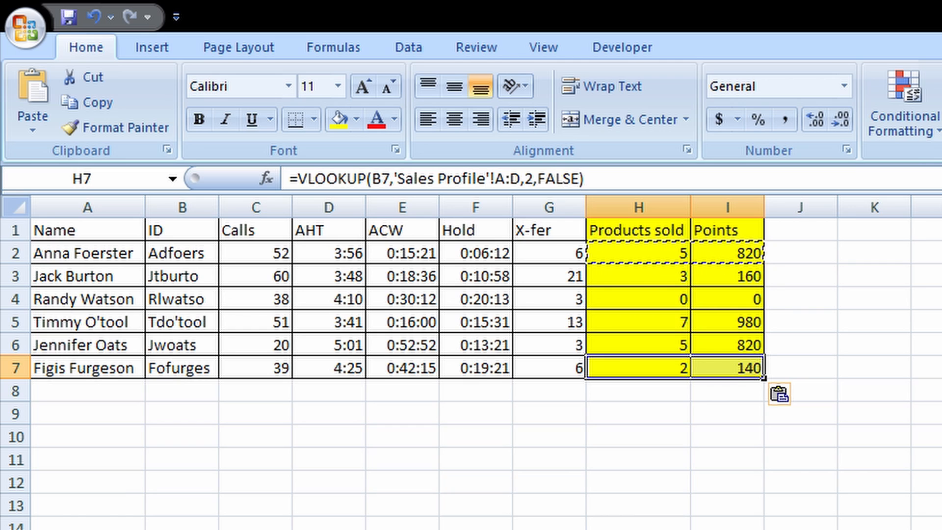
Step: Inspect the copied Products sold formulas in cells H3 and H7 for their lookup references
click(874, 529)
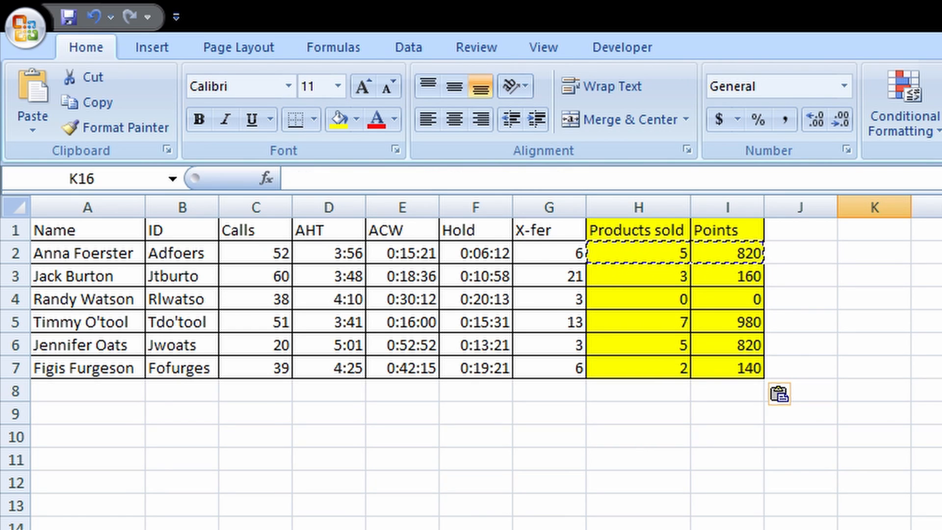
click(941, 529)
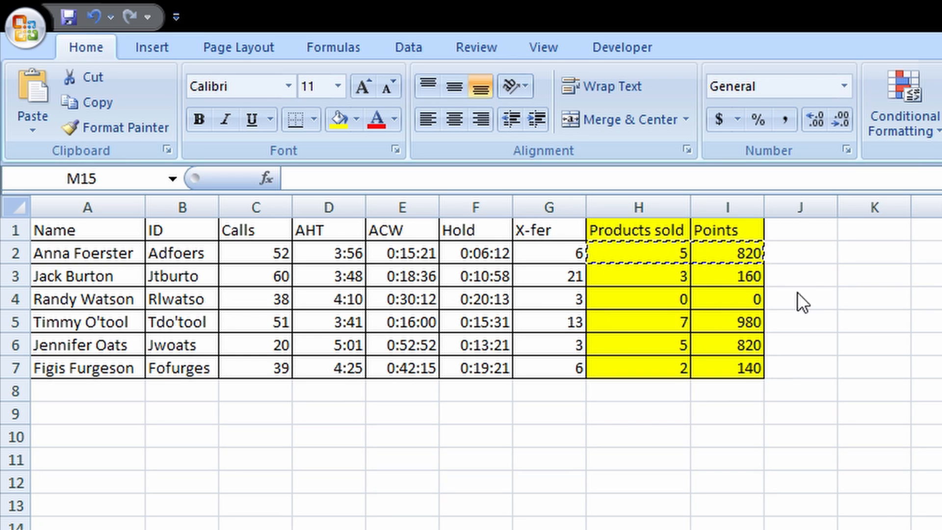
click(652, 274)
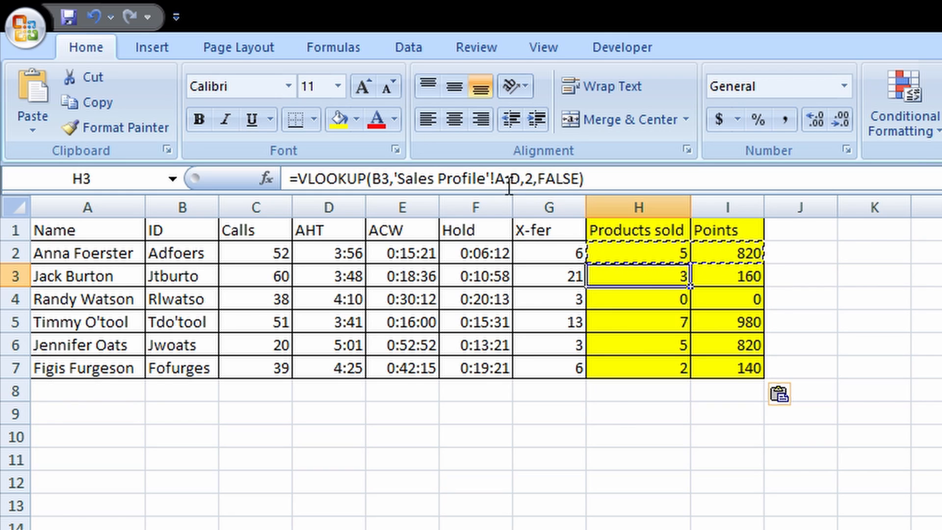
click(683, 376)
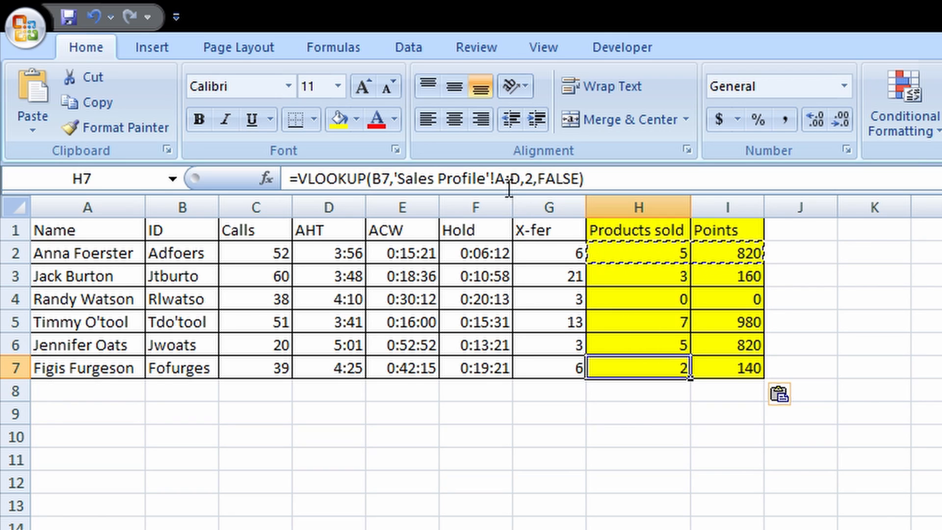
Step: Enter the test formula =VLOOKUP(B4,'Sales Profile'!A1:D7,2,FALSE) in cell K4, using a specific cell range instead of whole columns
click(868, 306)
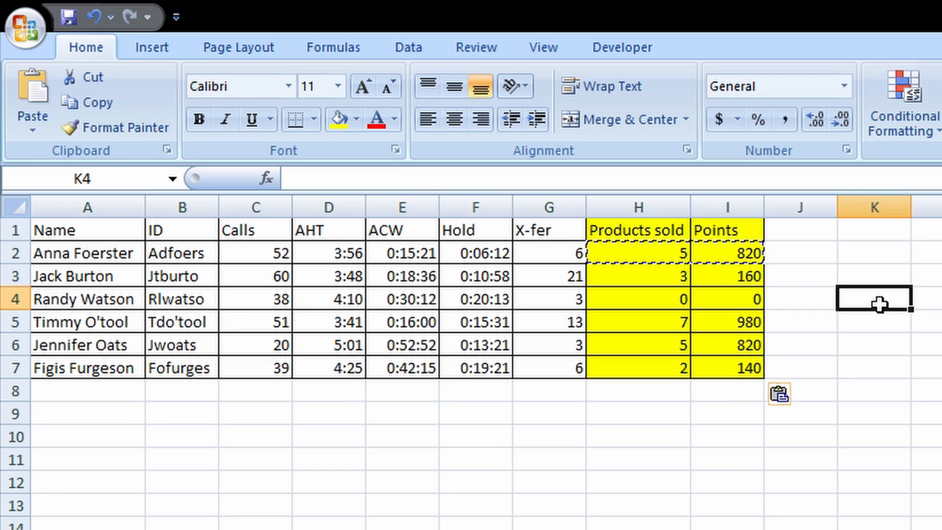
text(=vl)
key(Tab)
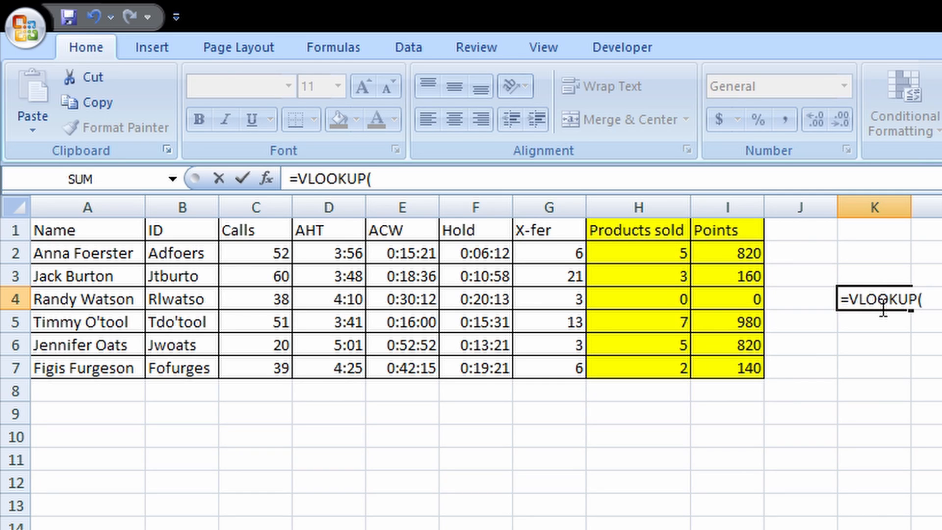
click(189, 302)
text(,)
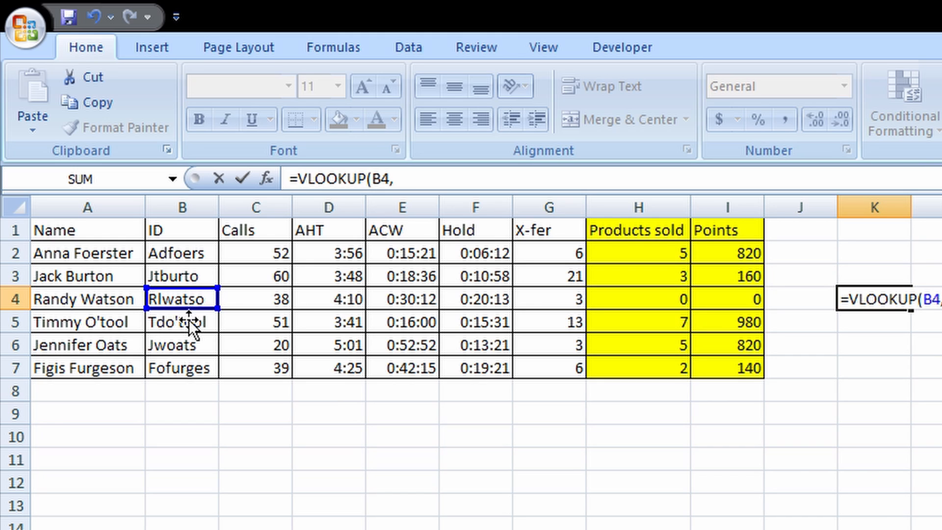
key(ctrl+Page_Down)
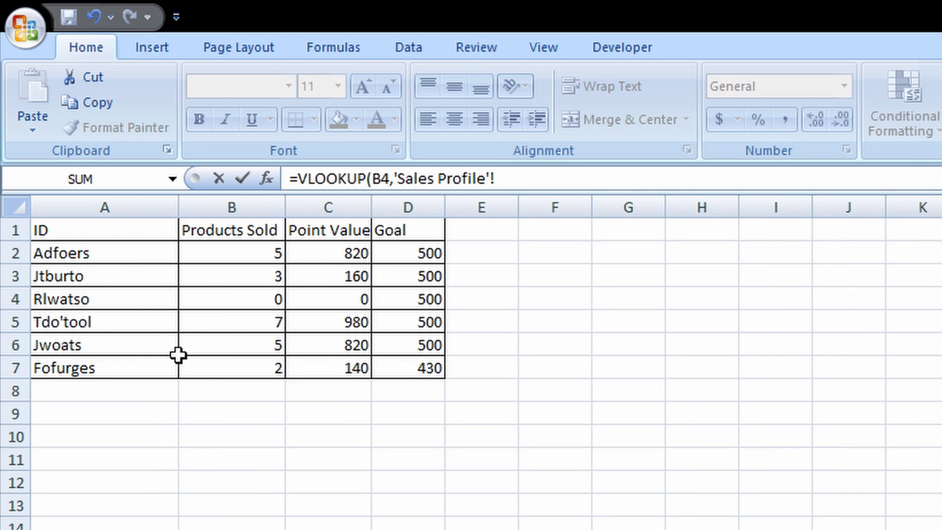
drag(114, 236, 436, 377)
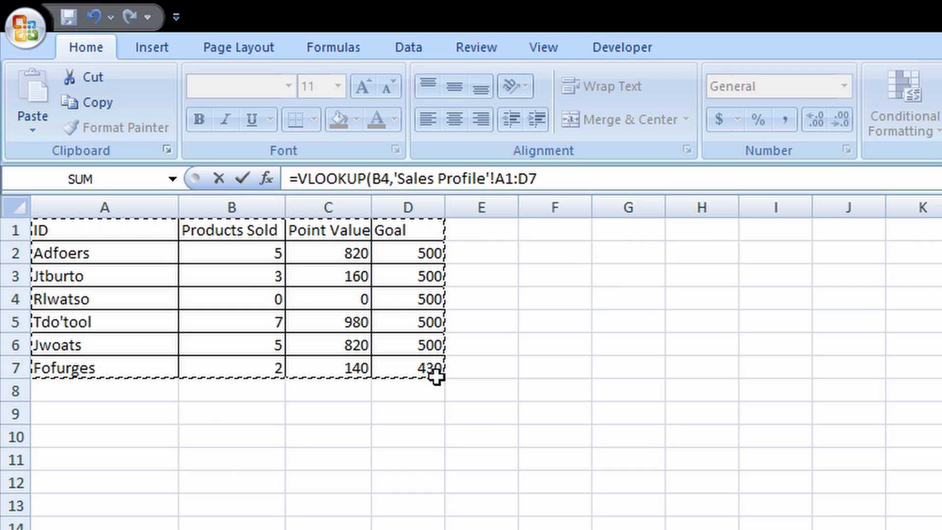
text(,2,false)
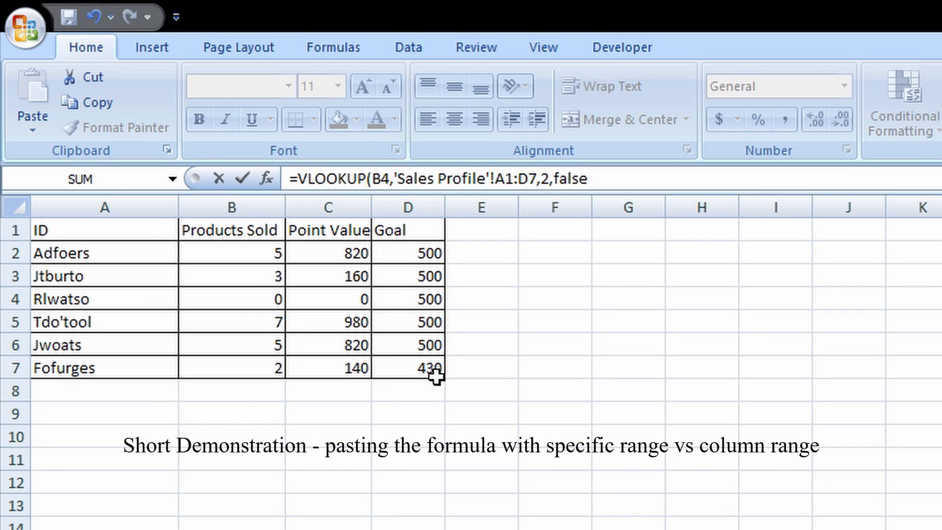
key(Return)
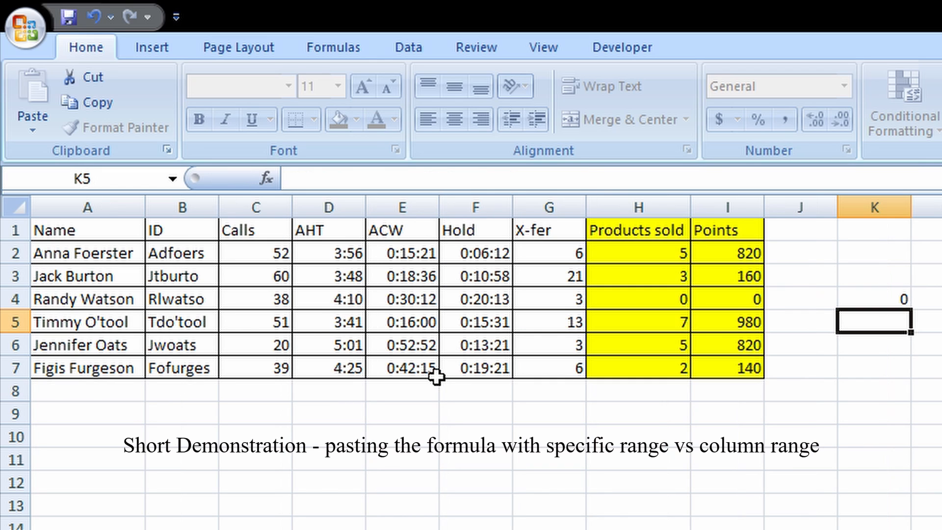
Step: Fill the K4 test formula down into cell K5
key(Up)
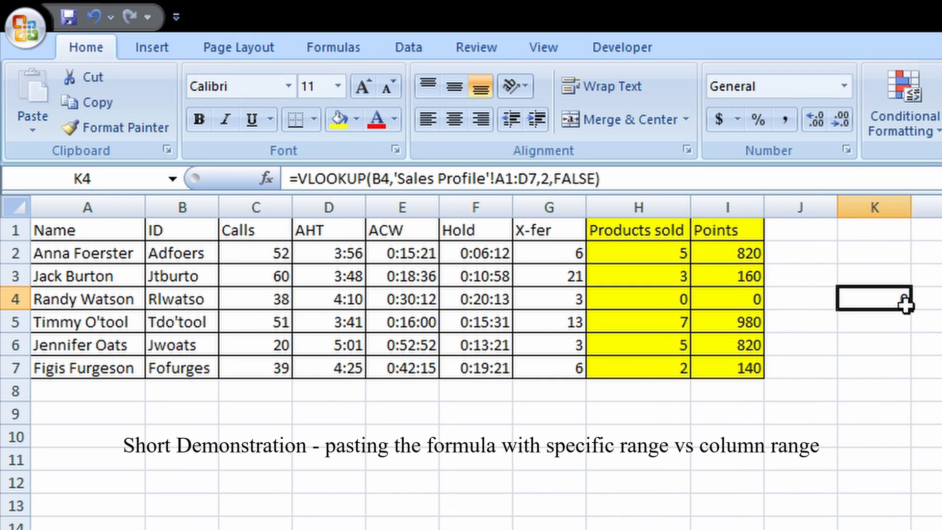
click(919, 321)
click(906, 304)
drag(921, 322, 922, 338)
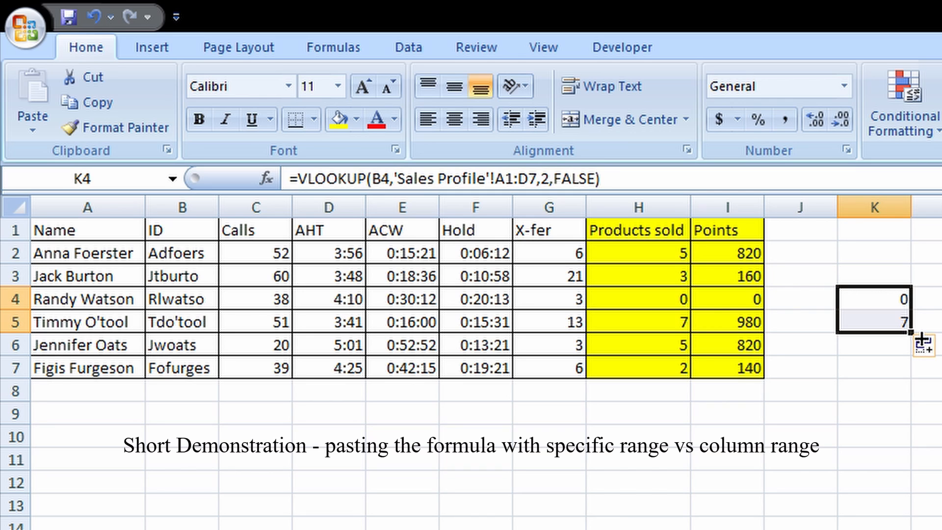
Step: Compare the Sales Profile lookup ranges in the K4 and K5 formulas and clear both test cells
click(895, 302)
click(893, 320)
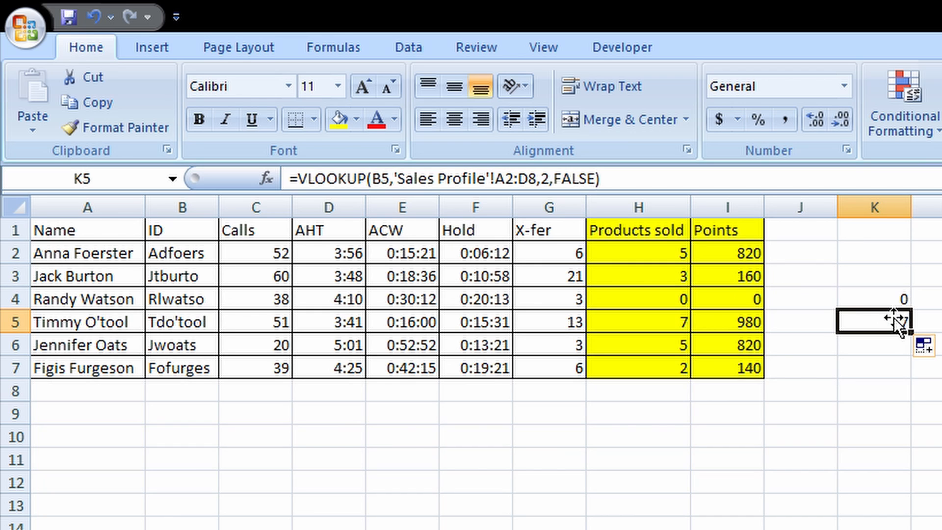
click(898, 301)
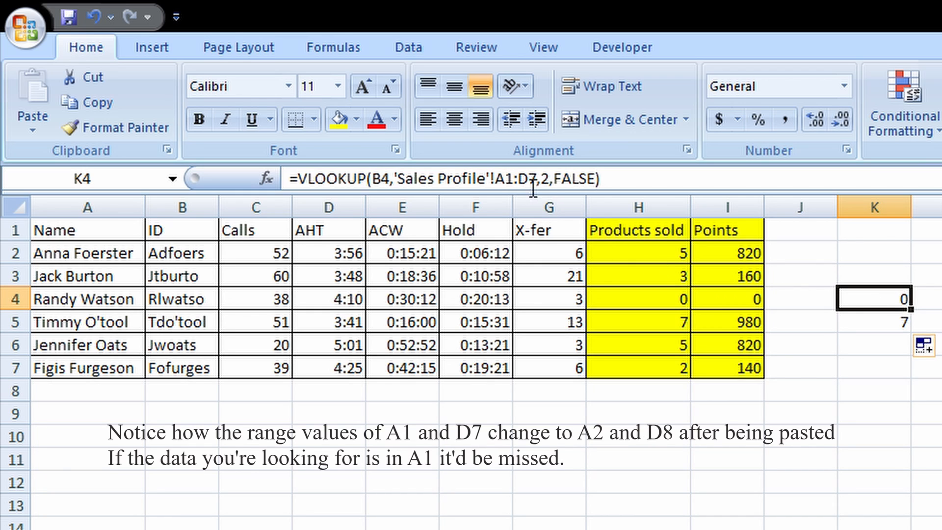
drag(536, 183, 495, 186)
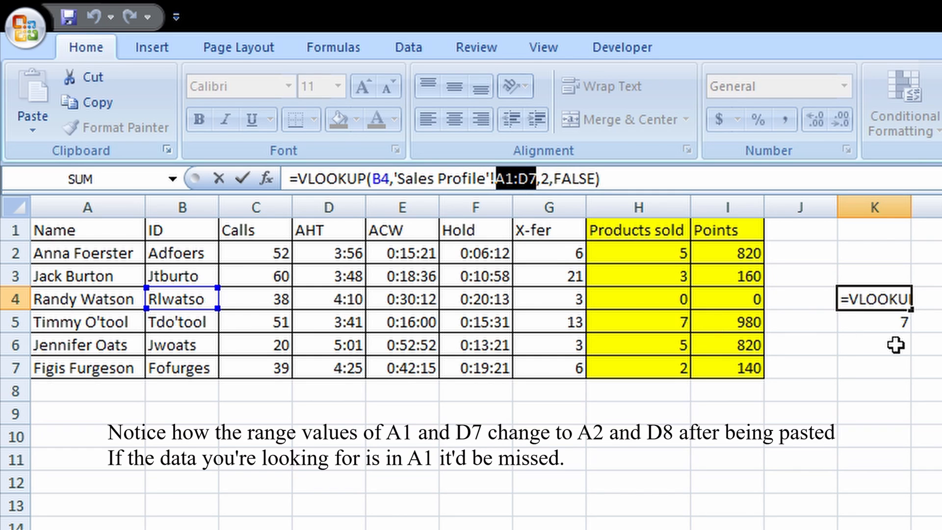
key(Return)
click(506, 185)
drag(496, 186, 550, 183)
key(Return)
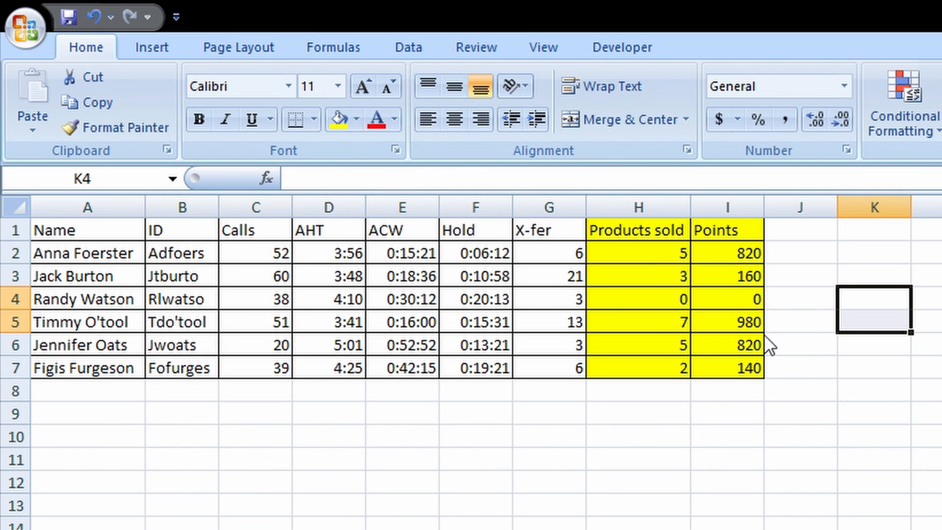
click(941, 459)
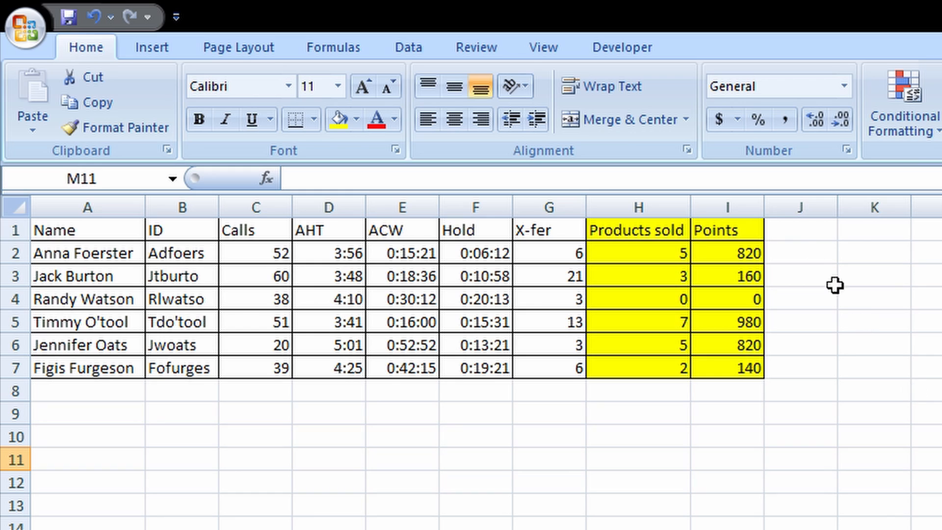
Step: Add the headers Sales/call in J1 and Points/Call in K1, and widen columns J and K to fit them
click(789, 236)
text(Sla)
key(BackSpace)
key(BackSpace)
text(ales/call)
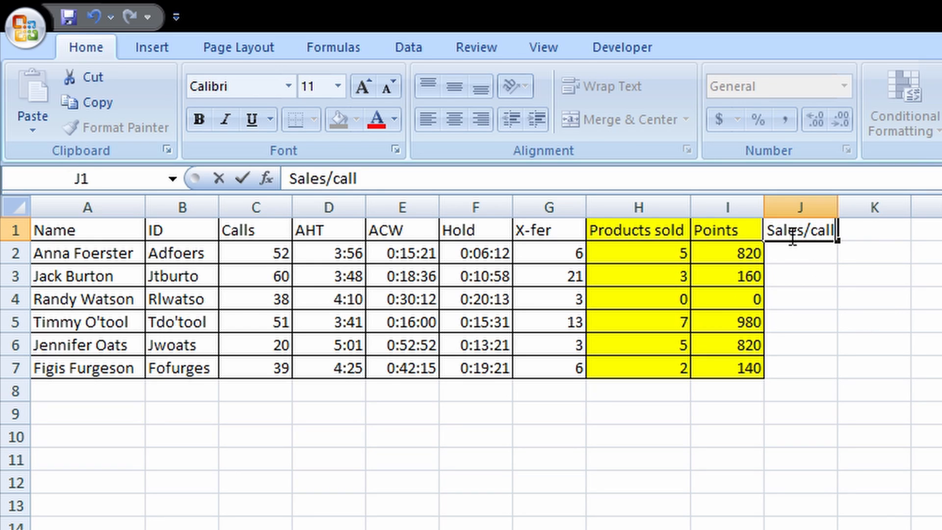
key(Tab)
text(Points/Call)
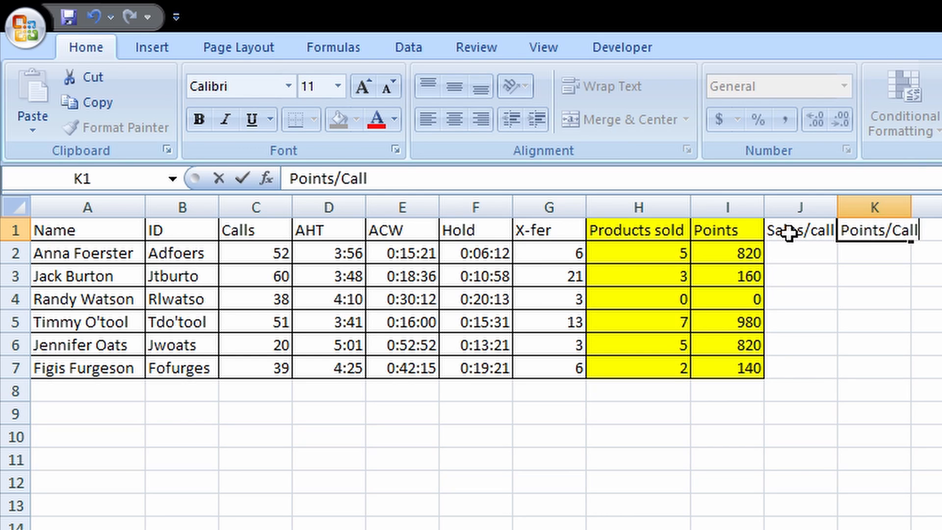
key(Return)
drag(837, 216, 840, 217)
drag(914, 212, 926, 212)
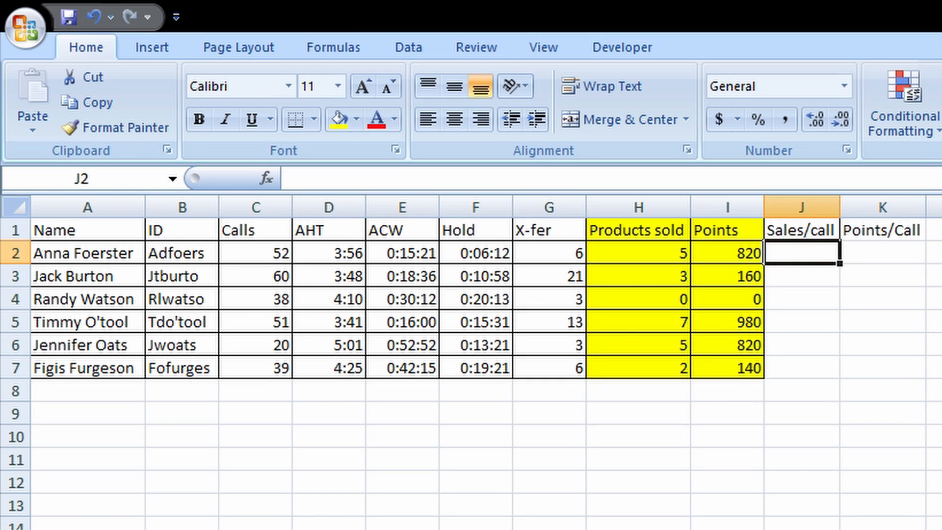
Step: Enter the formula =H2/C2 in cell J2 under Sales/call and format the cell as a percentage
text(=)
click(637, 253)
text(/)
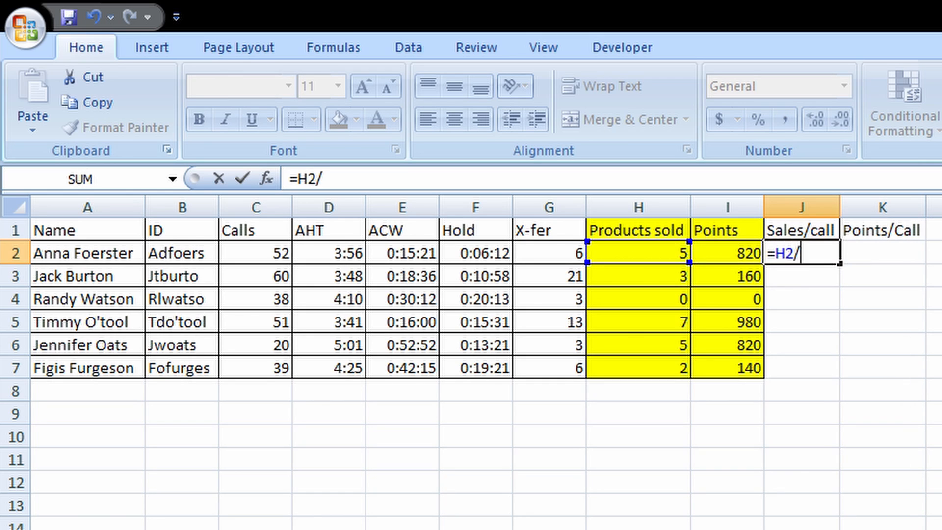
key(Left)
key(Left)
key(Left)
key(Left)
key(Left)
key(Left)
key(Left)
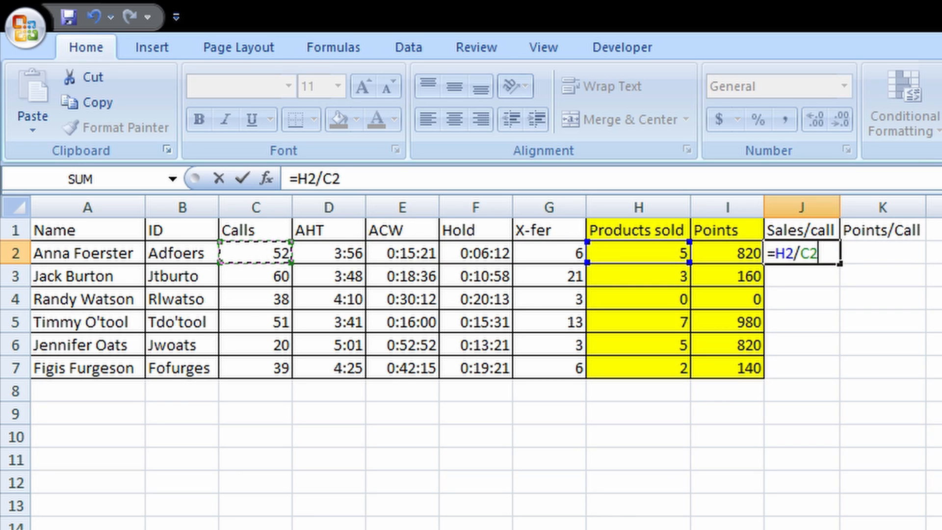
key(Return)
key(Up)
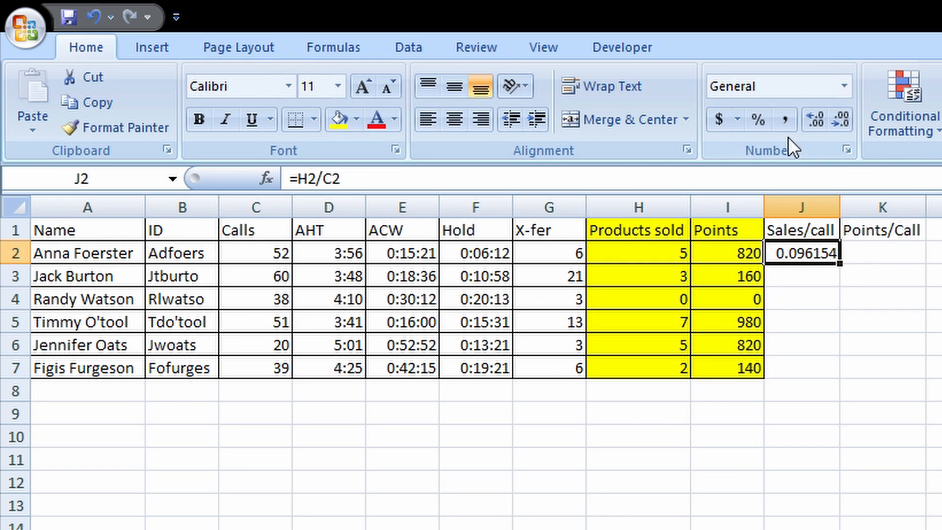
click(757, 120)
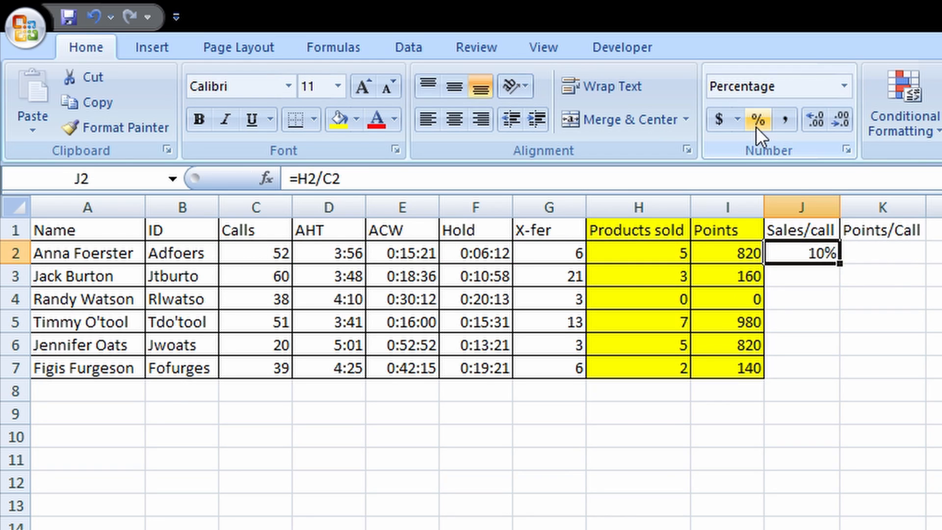
Step: Enter the formula =I2/C2 in cell K2 under Points/Call
click(891, 259)
text(=)
key(Left)
key(Left)
text(/)
key(Left)
key(Left)
key(Left)
key(Left)
key(Left)
key(Left)
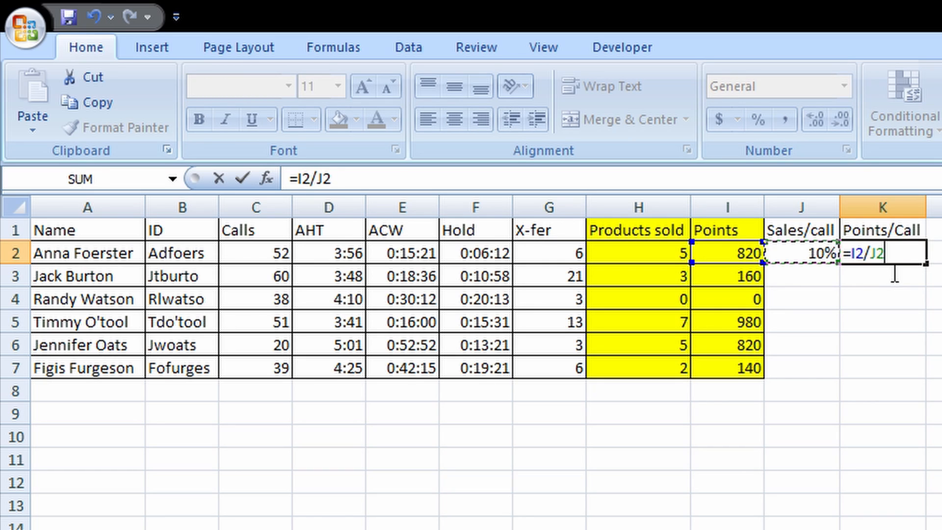
key(Left)
key(Left)
key(Return)
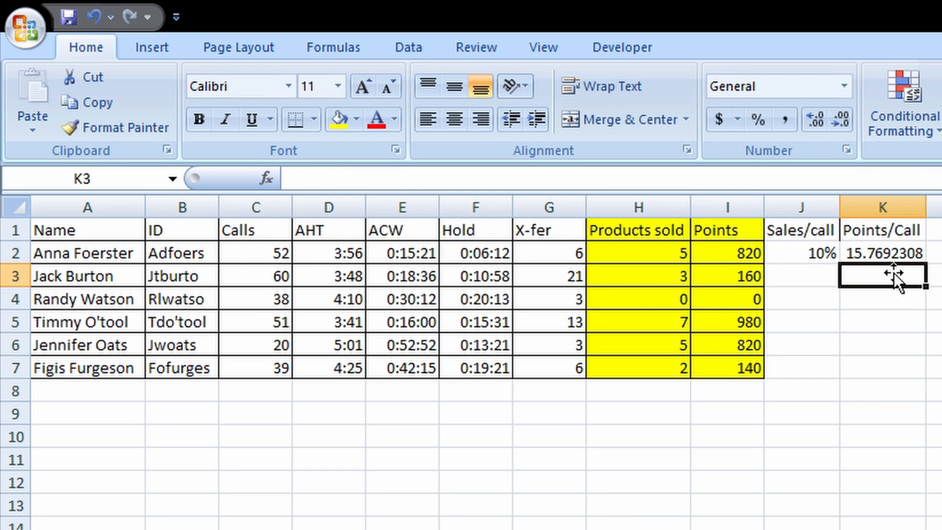
Step: Reduce the decimals of the Points/Call value in K2 until it displays as a whole number
click(894, 261)
click(835, 120)
click(836, 121)
click(836, 121)
click(835, 120)
click(836, 121)
click(836, 121)
click(836, 121)
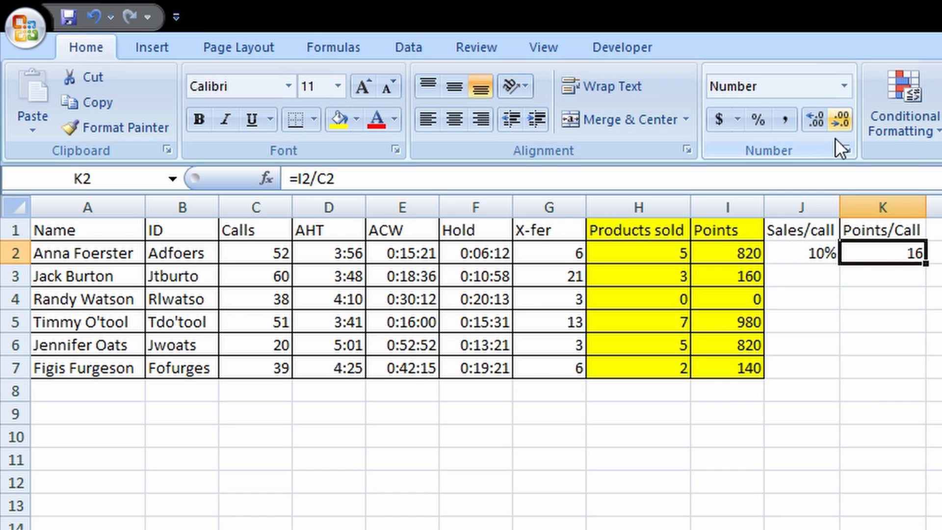
Step: Fill the J2:K2 formulas down through row 7 and apply all borders to J1:K7
drag(829, 259, 927, 378)
drag(829, 230, 887, 364)
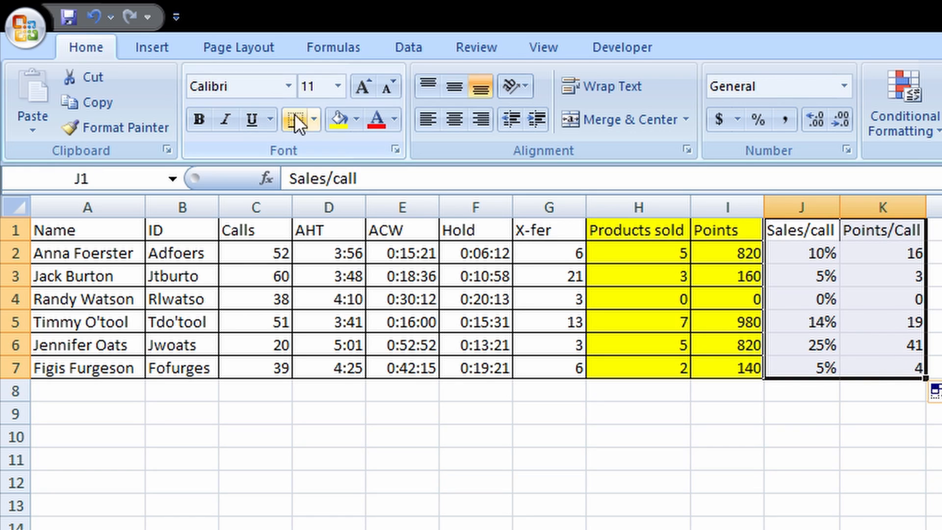
click(314, 120)
click(336, 295)
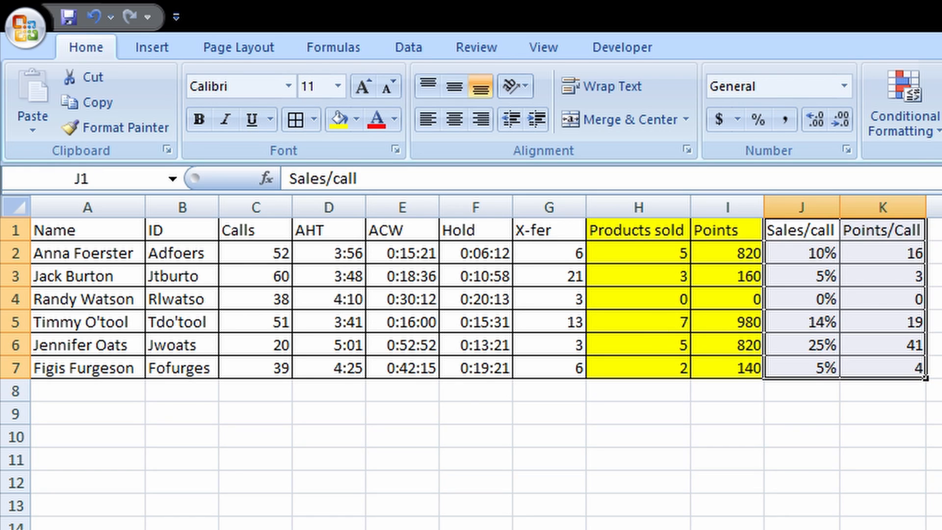